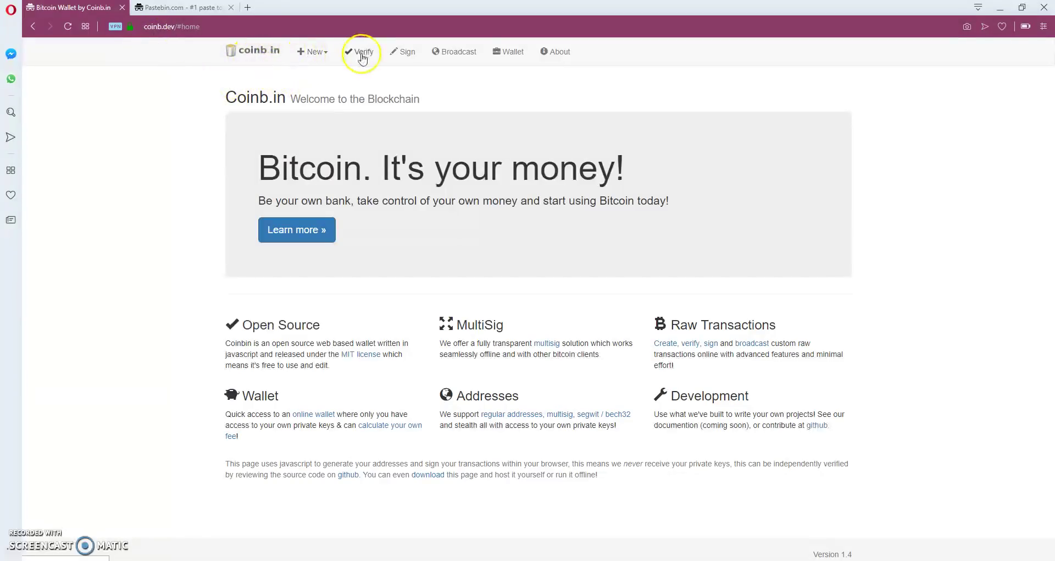
Start a new transaction, paste the WIF private key, and load its unspent inputs.
click(315, 55)
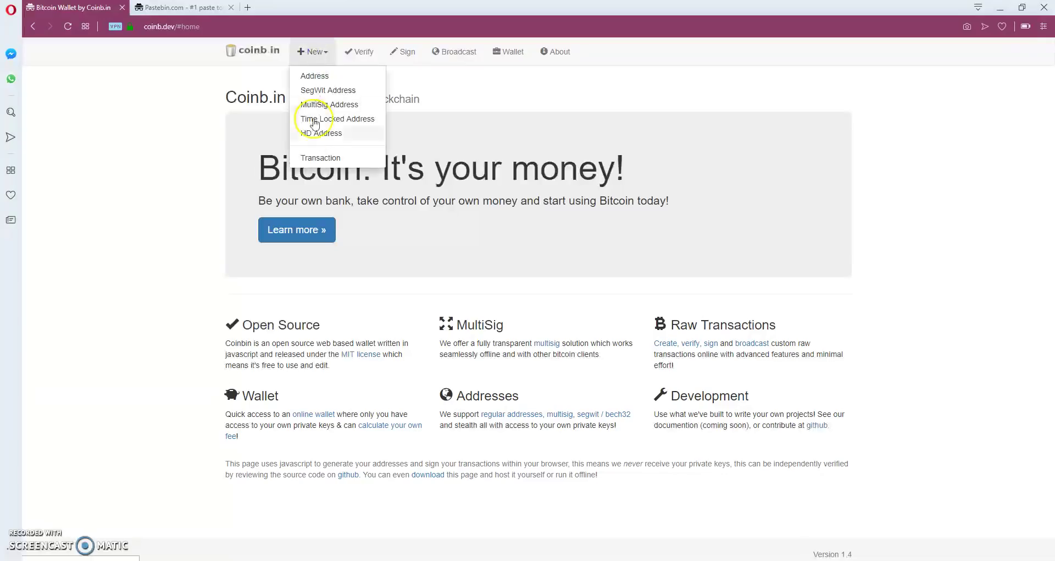
click(312, 160)
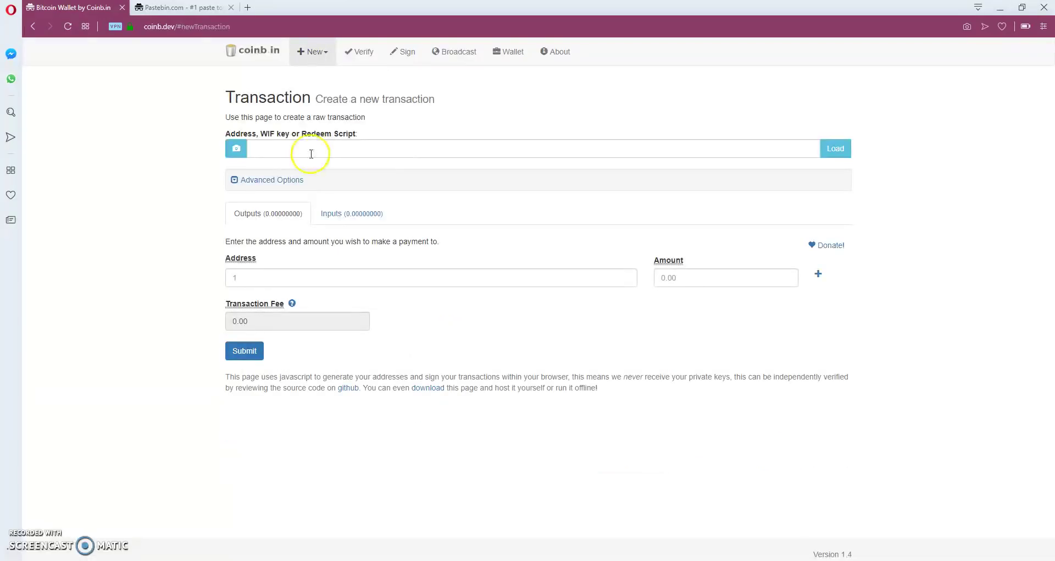
click(326, 147)
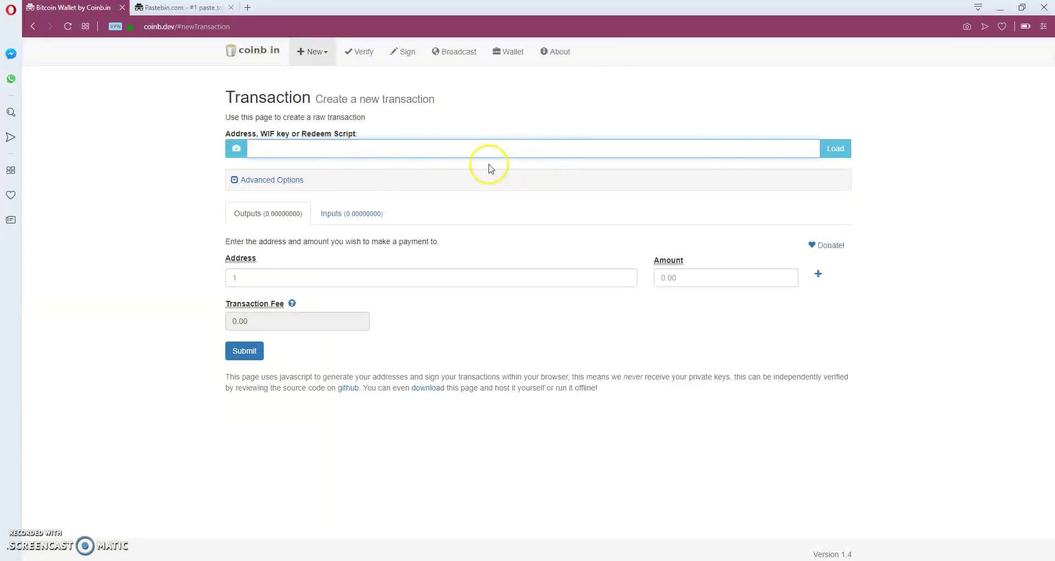
key(ctrl+v)
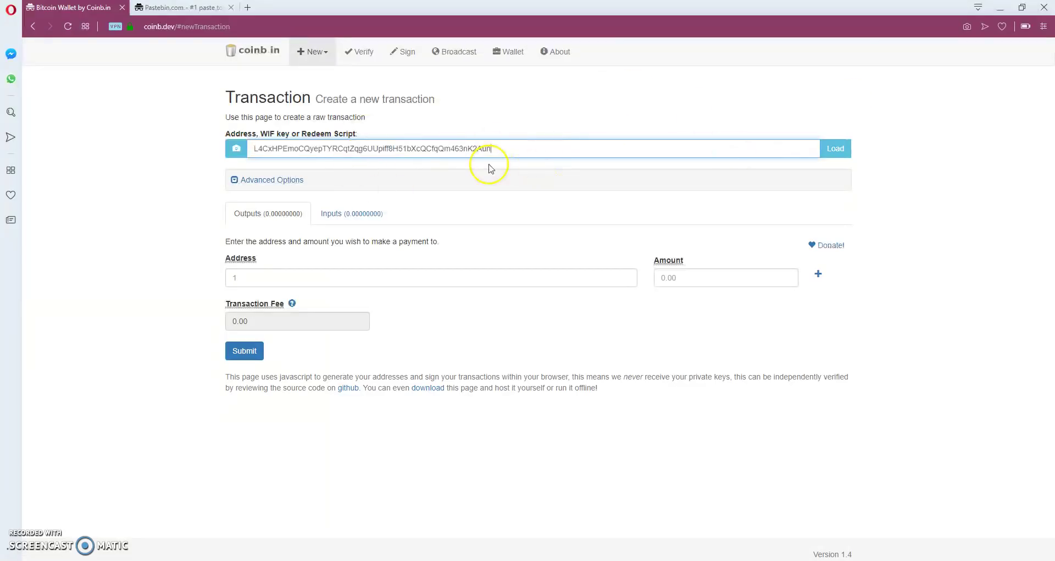
click(835, 149)
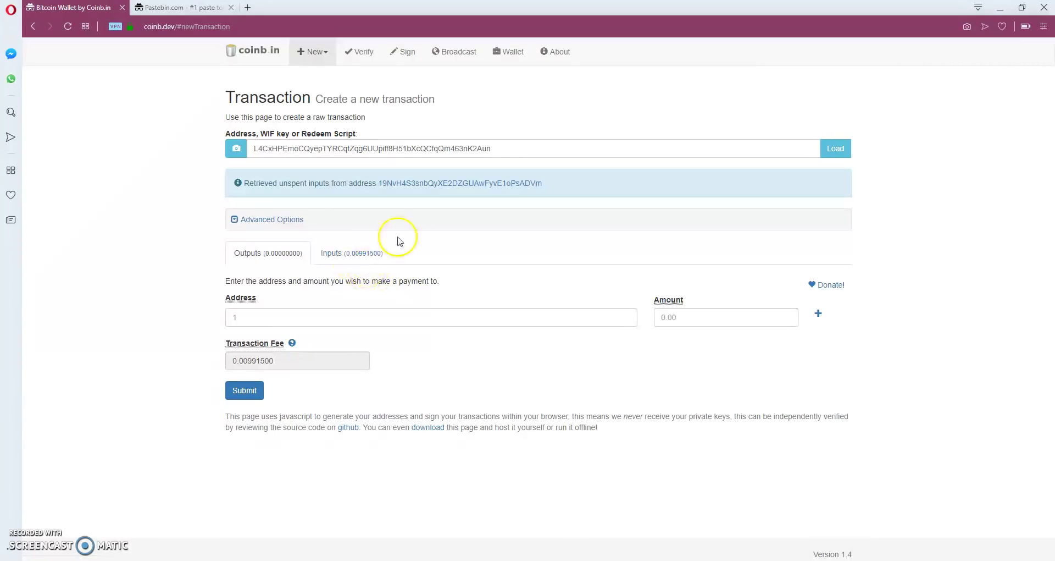
Check the sending address's balance on BlockCypher, then return to the transaction builder.
middle_click(446, 185)
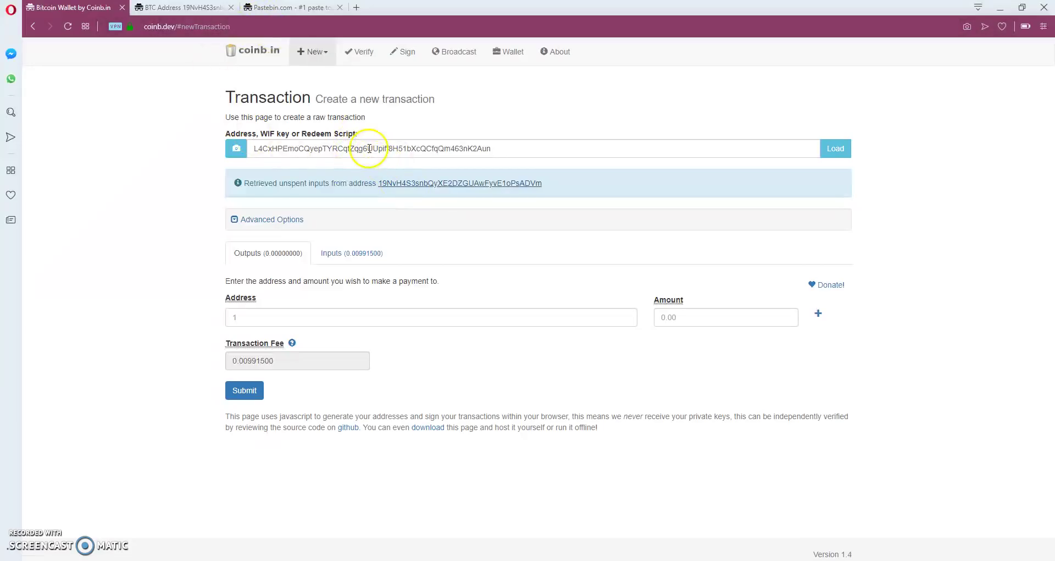
click(189, 7)
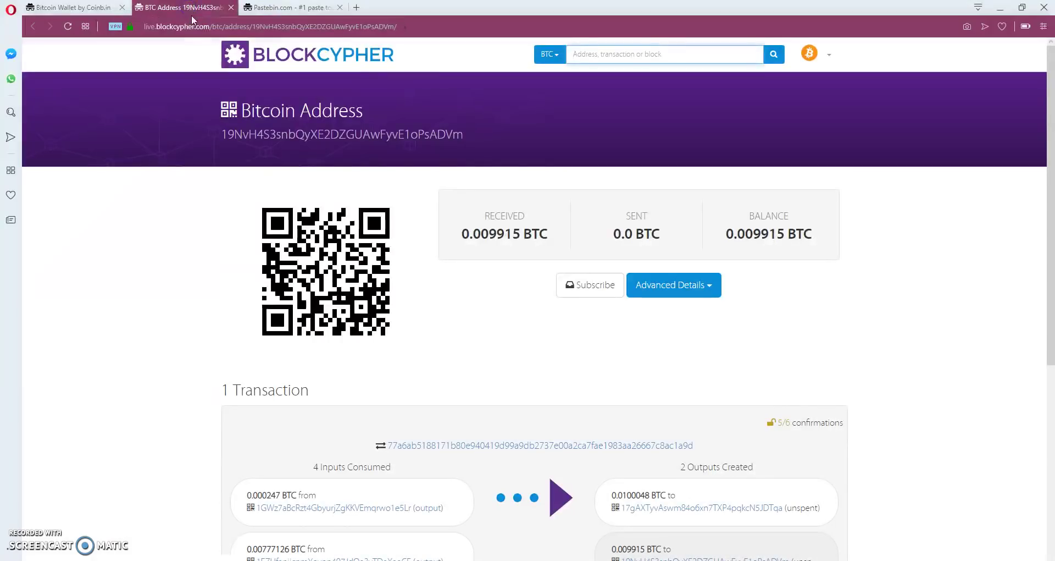
click(773, 236)
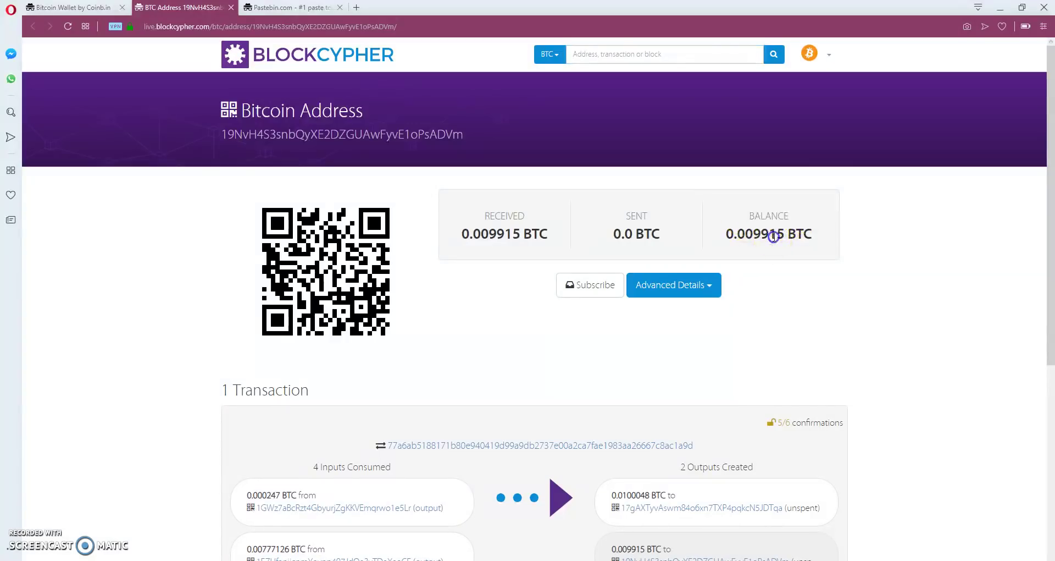
click(84, 13)
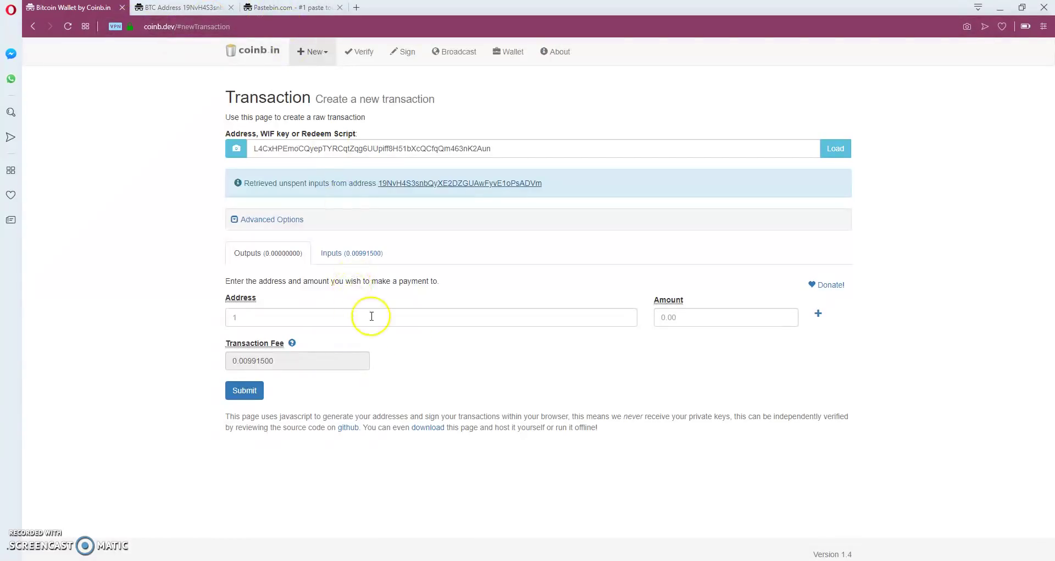
Make the first output send 0.005 BTC to the recipient address copied from the paste.
click(287, 10)
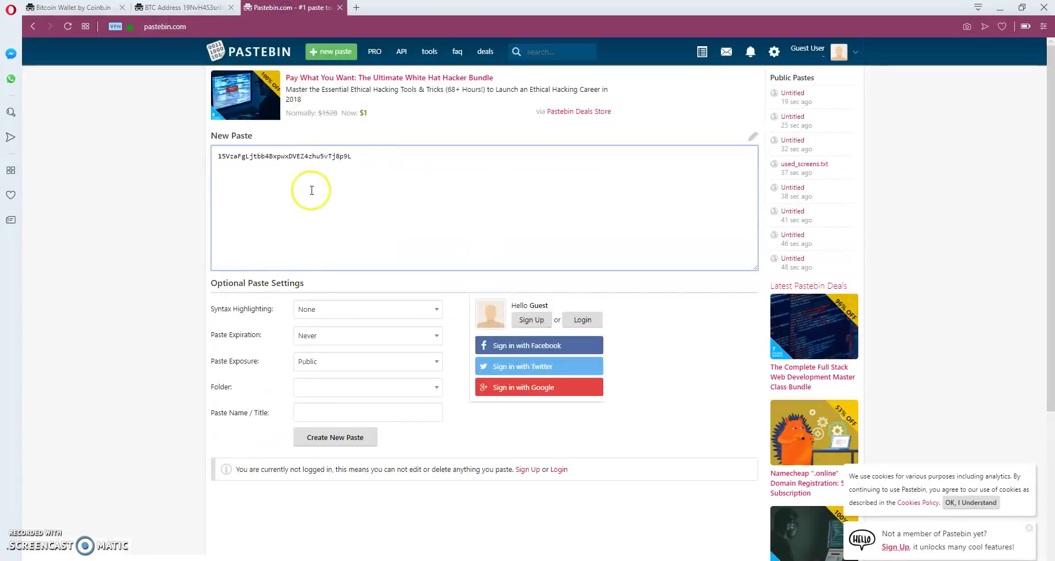
double_click(300, 157)
key(ctrl+c)
click(90, 11)
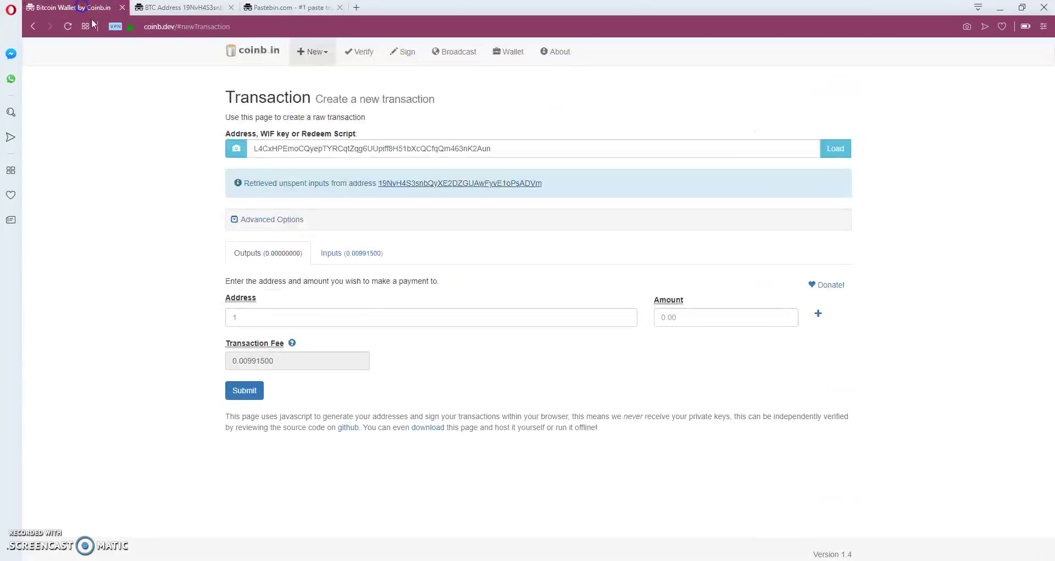
click(328, 325)
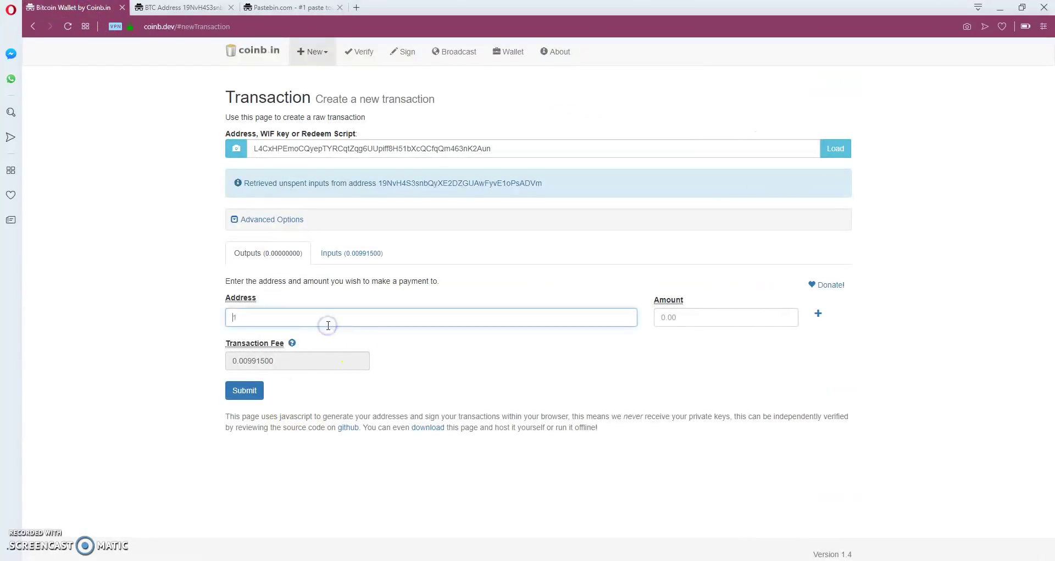
key(ctrl+v)
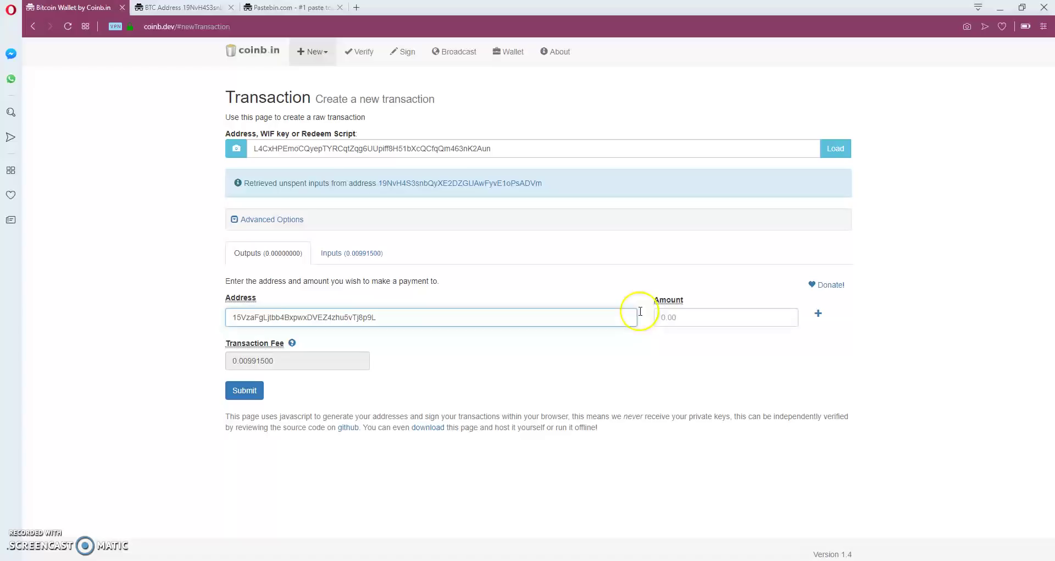
click(684, 320)
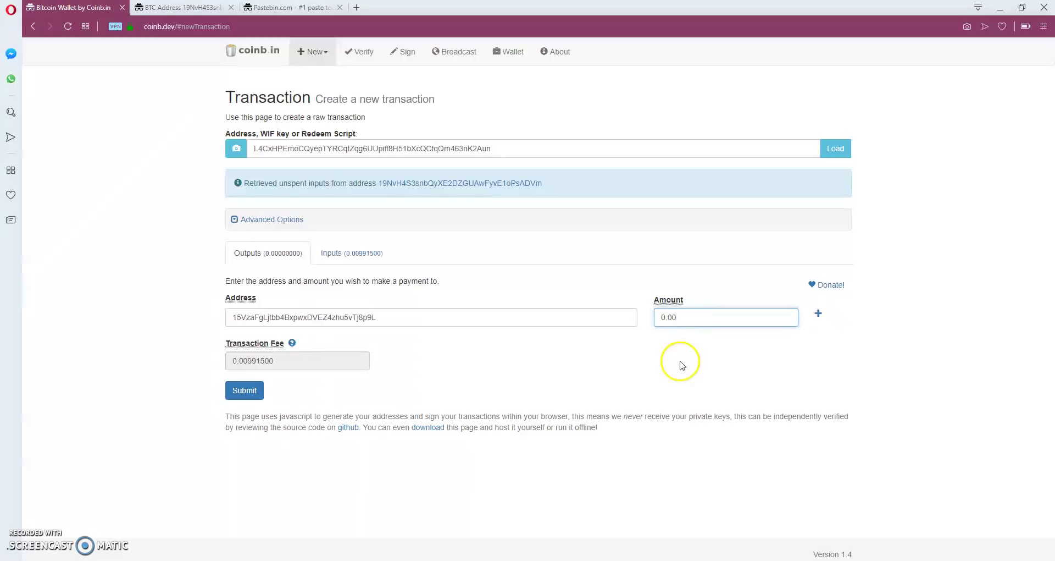
text(0.005)
Add a second output returning 0.00486 BTC change to the sending address.
click(818, 315)
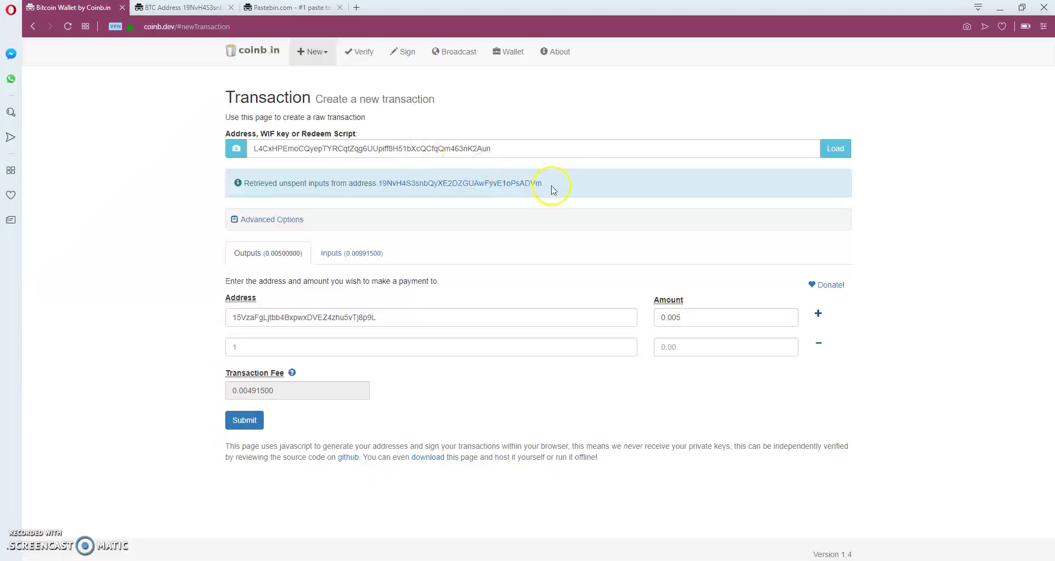
drag(539, 180, 381, 183)
key(ctrl+c)
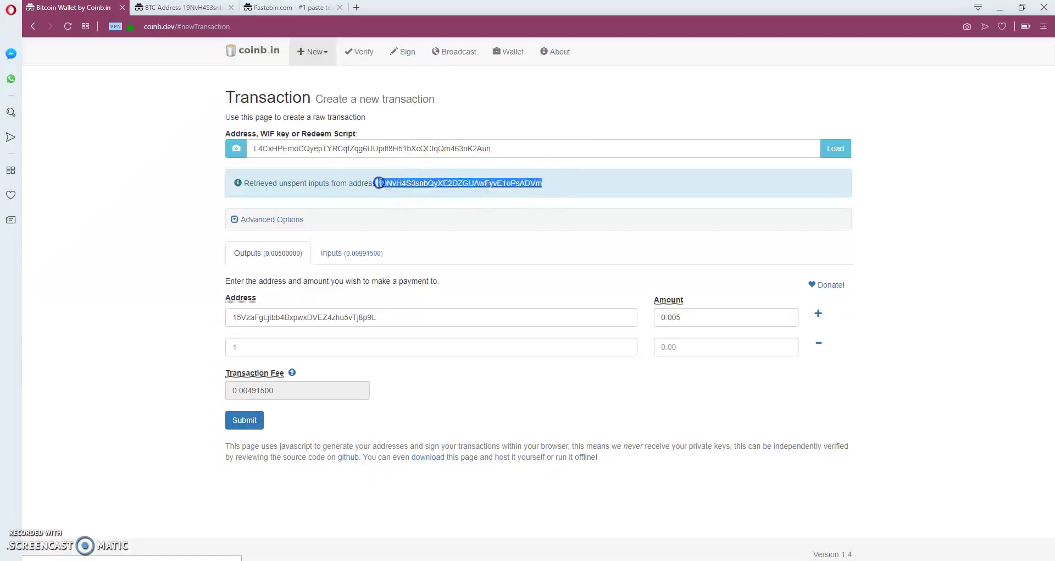
click(350, 349)
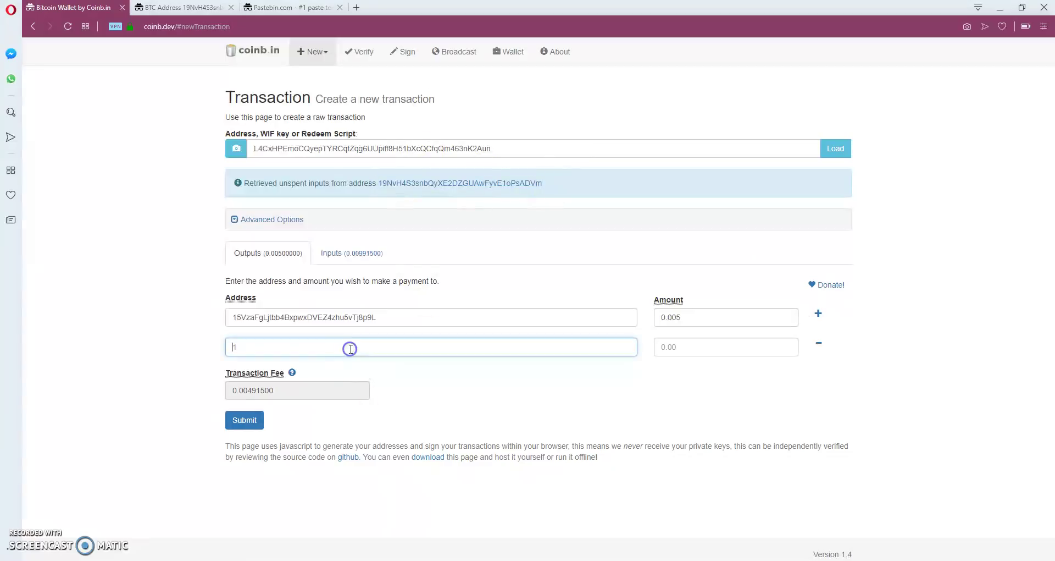
key(ctrl+v)
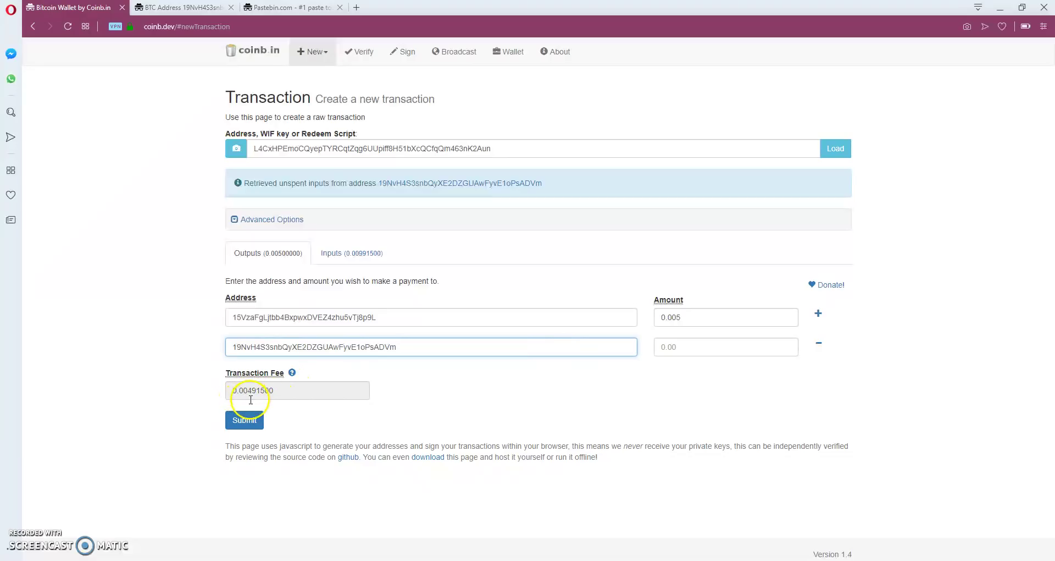
click(723, 347)
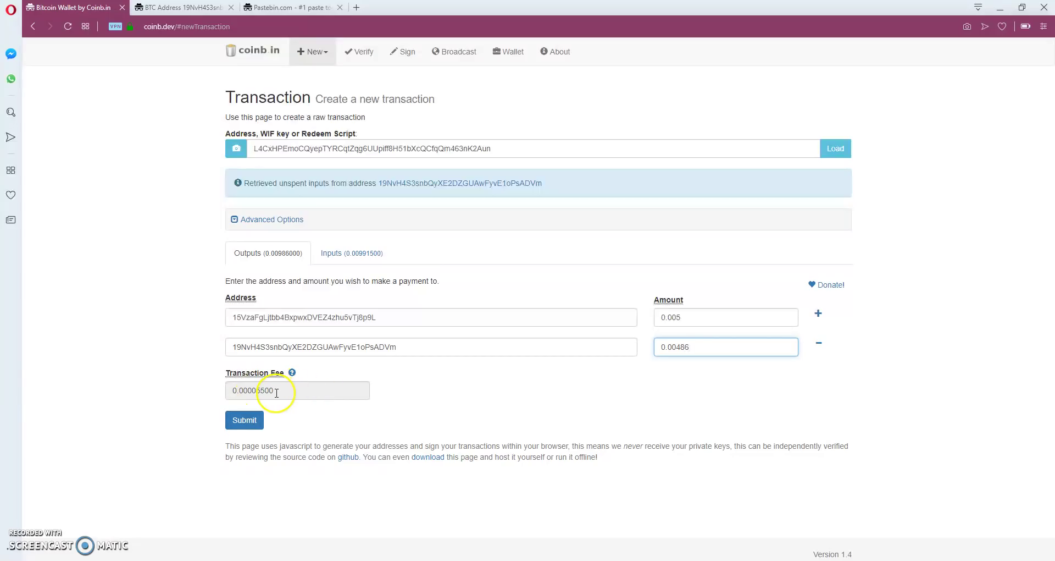
Generate the unsigned raw transaction hex and paste it into the Sign page.
click(245, 420)
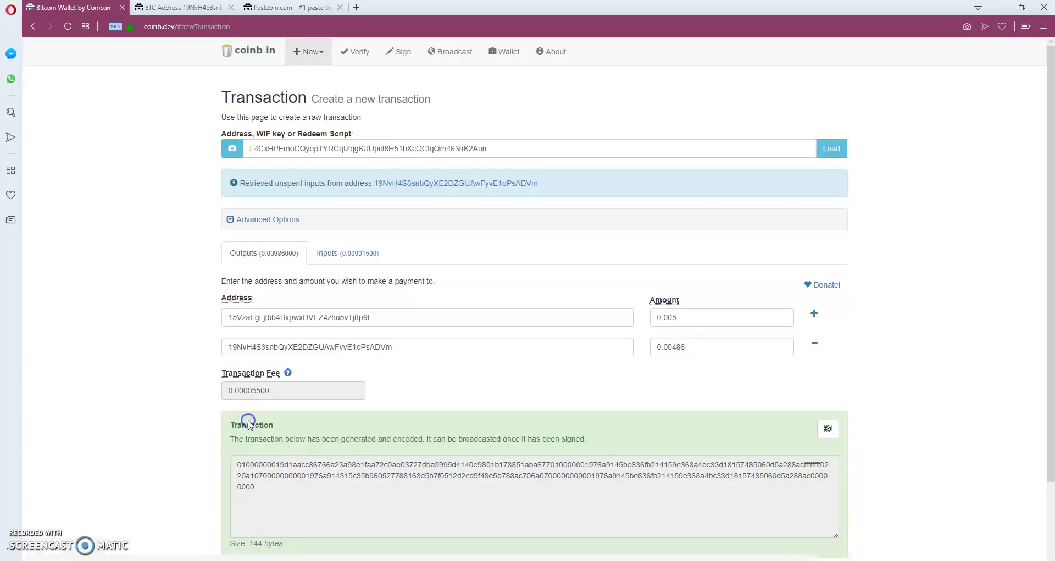
click(328, 507)
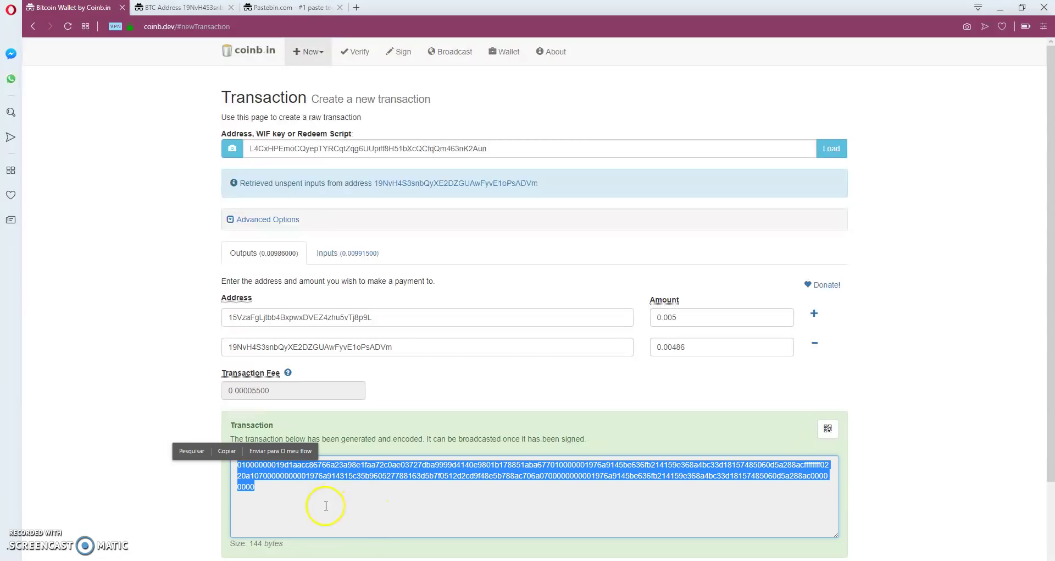
key(ctrl+c)
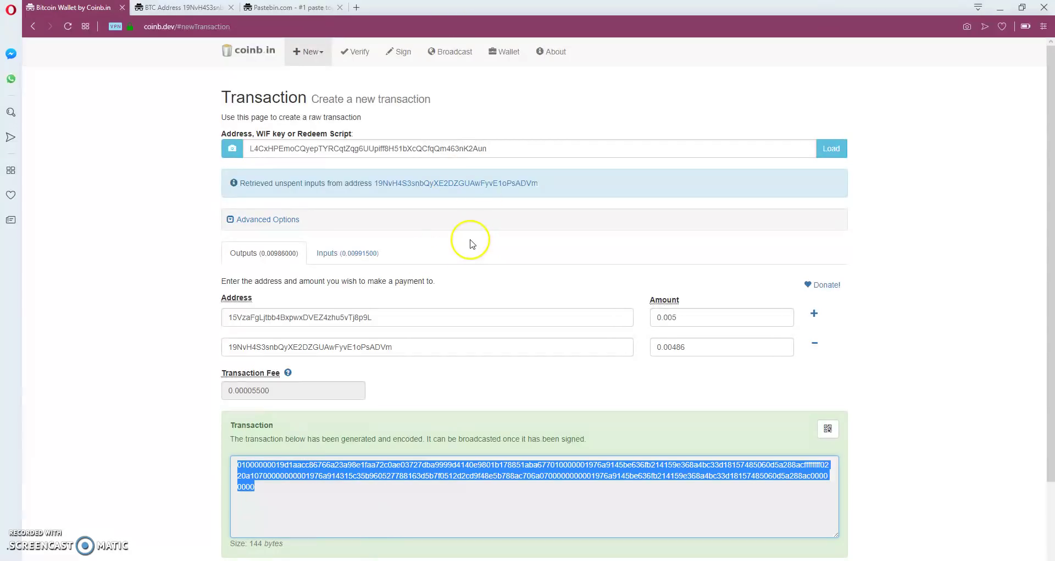
click(398, 52)
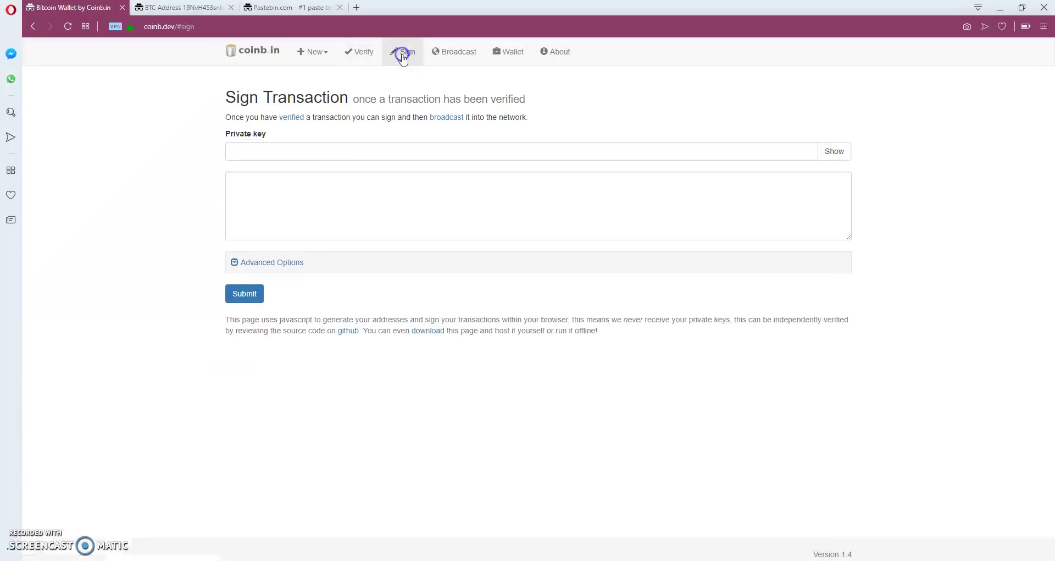
click(284, 211)
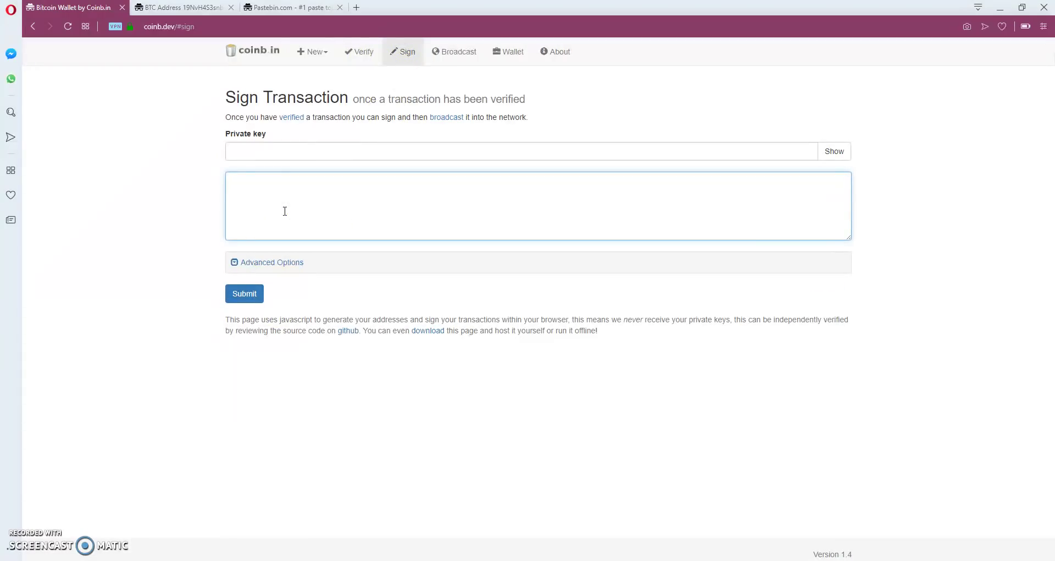
key(ctrl+v)
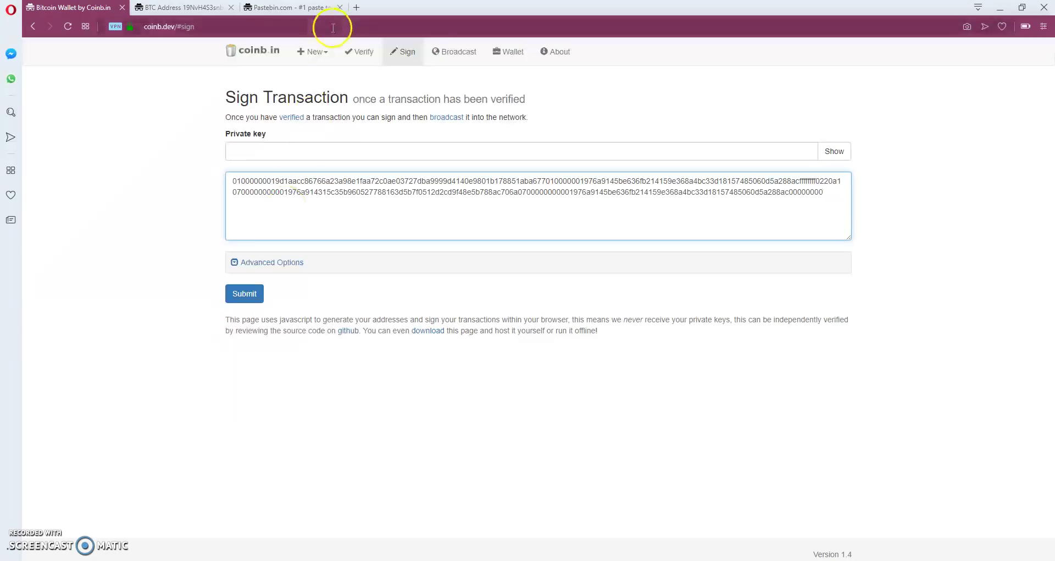
Sign it with the WIF private key from the New Transaction page, selecting the 226-byte signed hex.
click(312, 51)
click(321, 158)
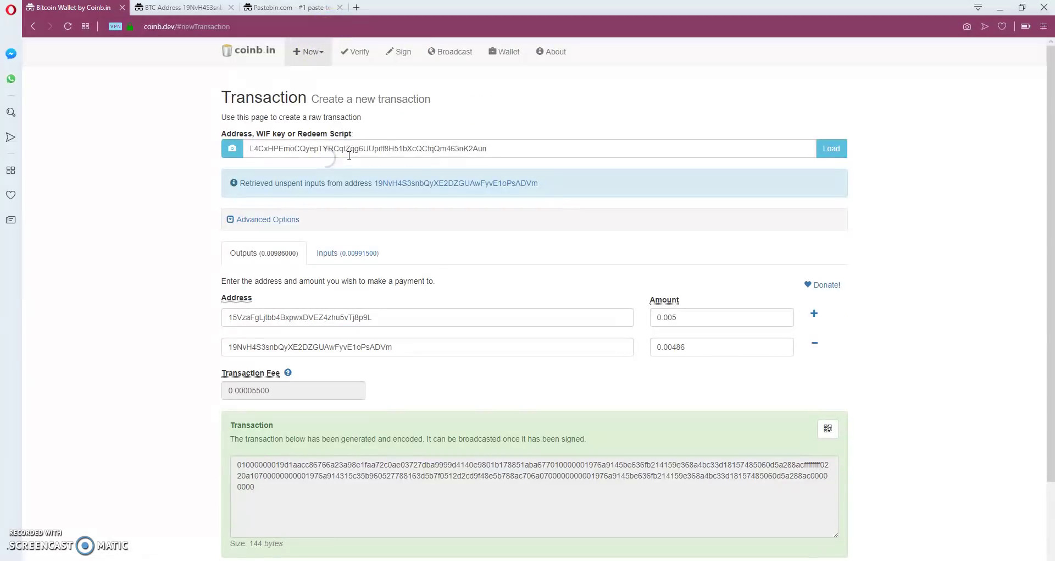
double_click(351, 149)
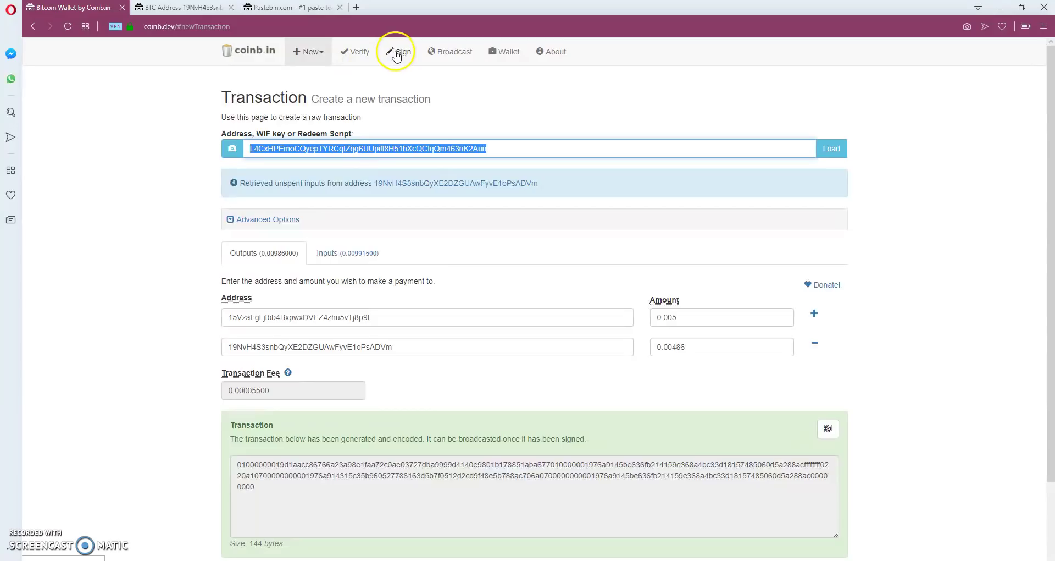
click(396, 55)
click(358, 154)
key(ctrl+v)
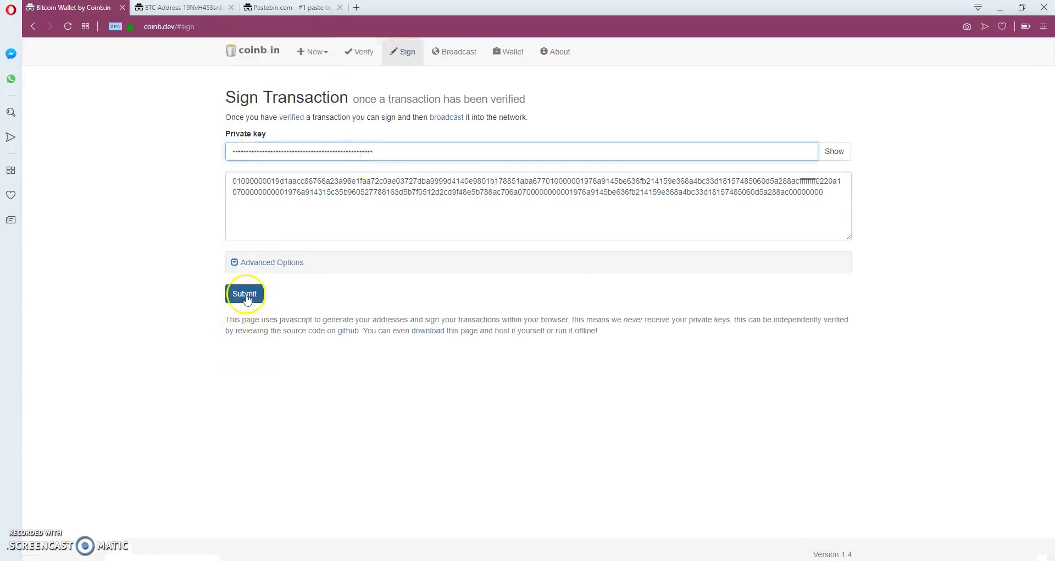
click(246, 296)
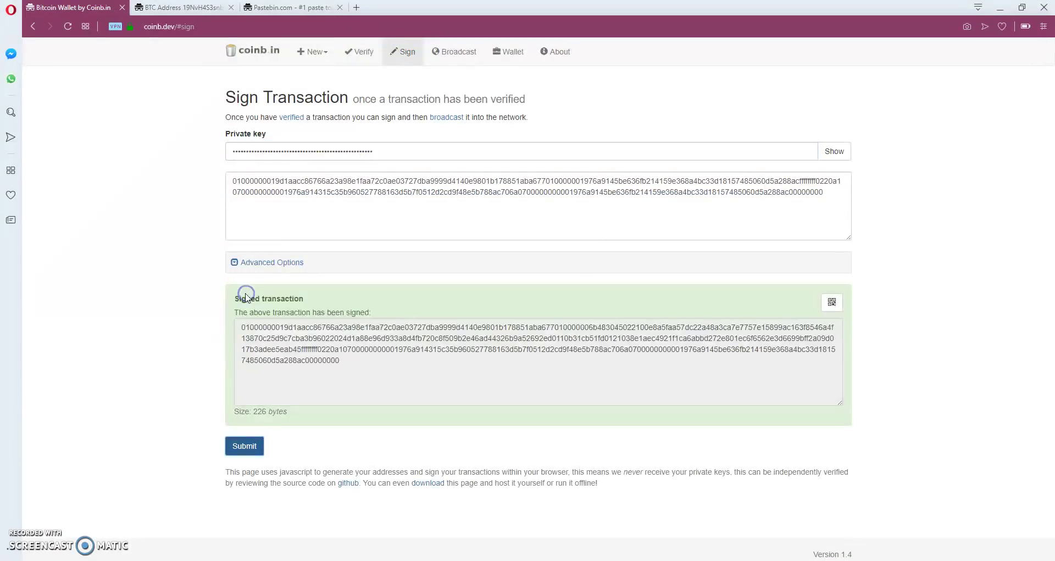
click(333, 334)
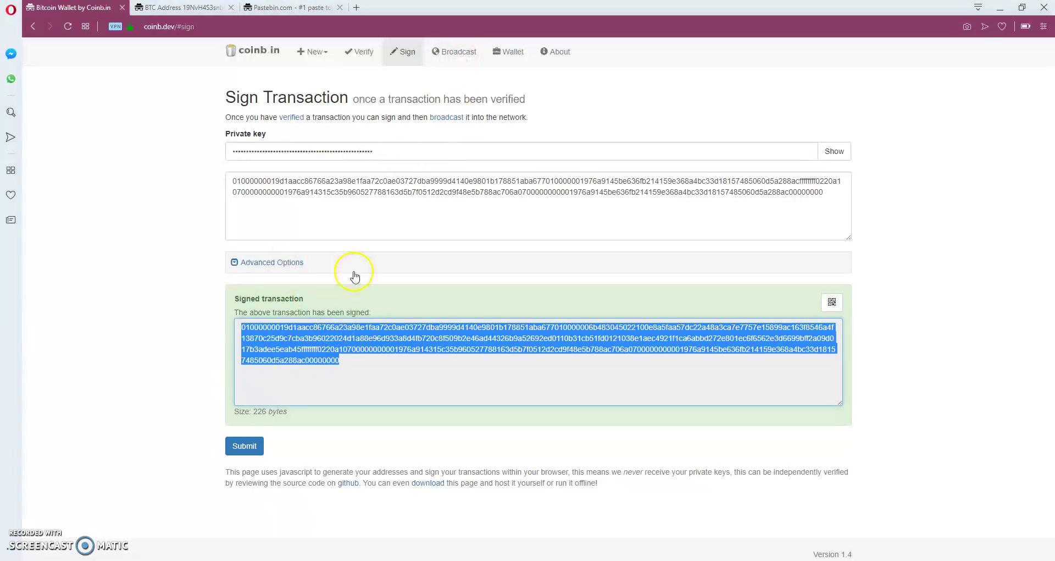
Broadcast the signed hex and open its TXID in the Blockchain.com explorer.
click(456, 54)
click(319, 162)
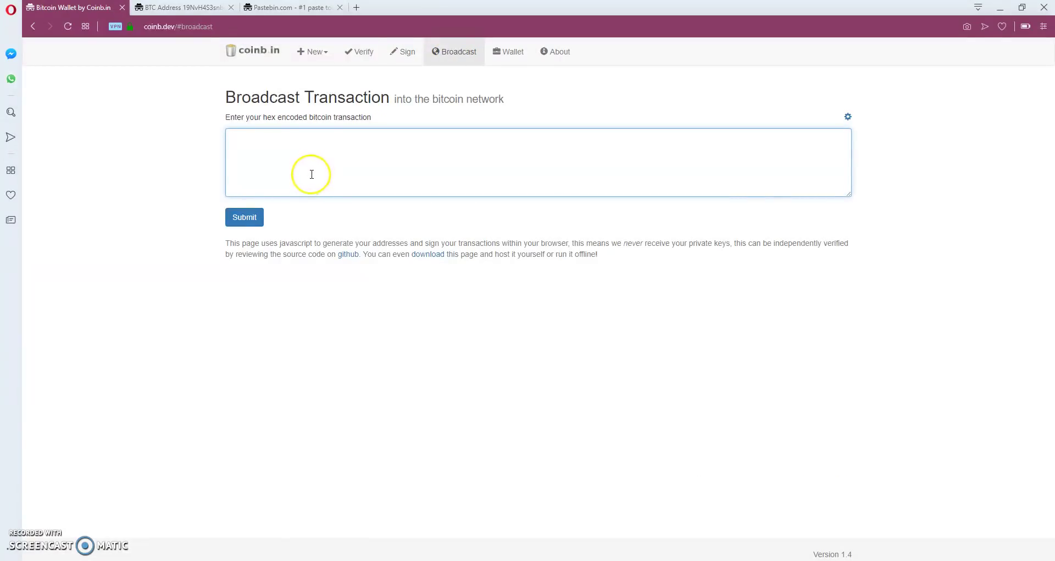
key(ctrl+v)
click(245, 217)
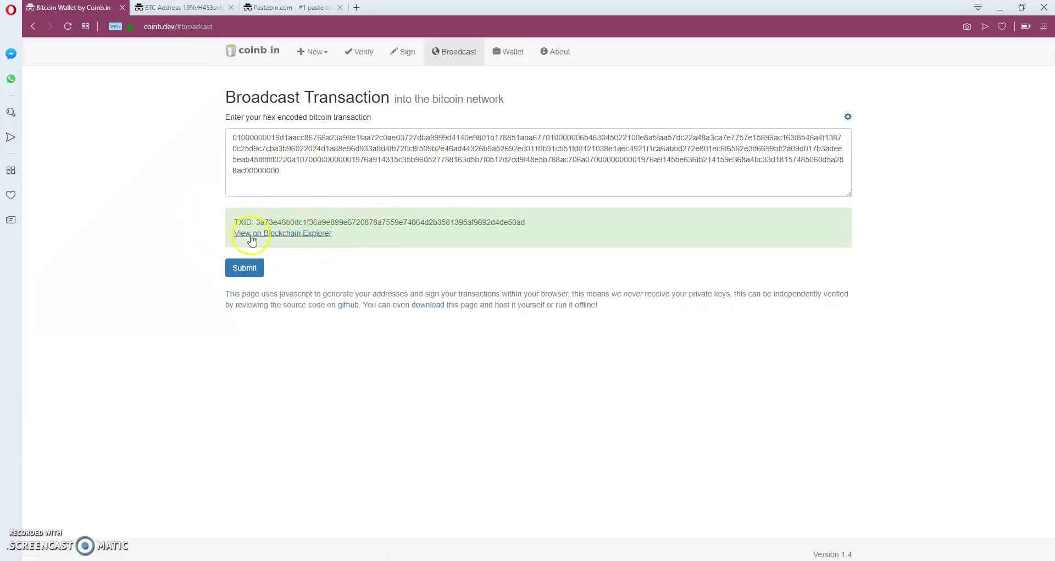
click(327, 233)
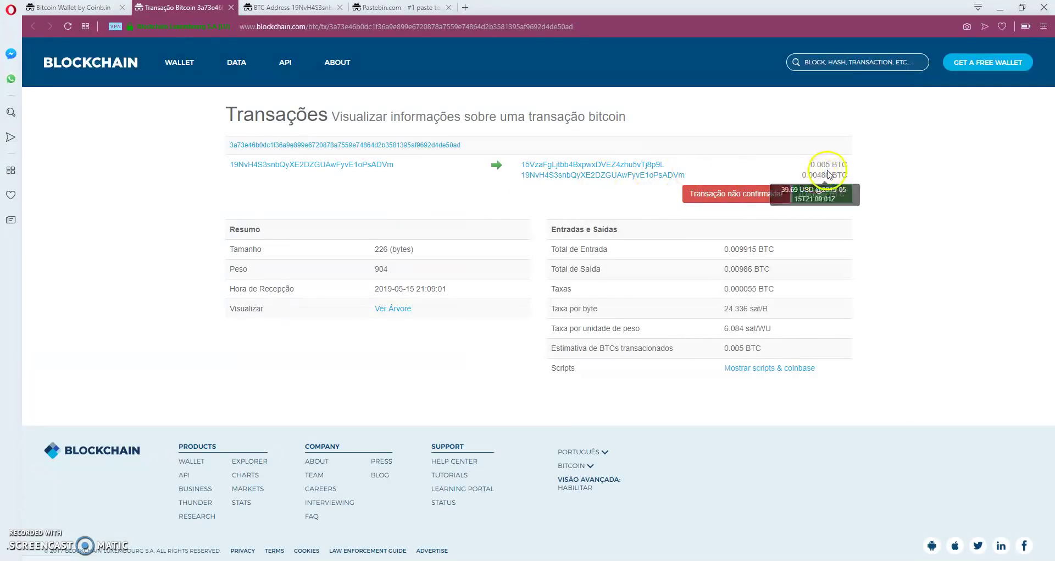
Verify the recipient address received 0.005 BTC and the change address holds 0.00486 BTC.
middle_click(656, 165)
click(305, 8)
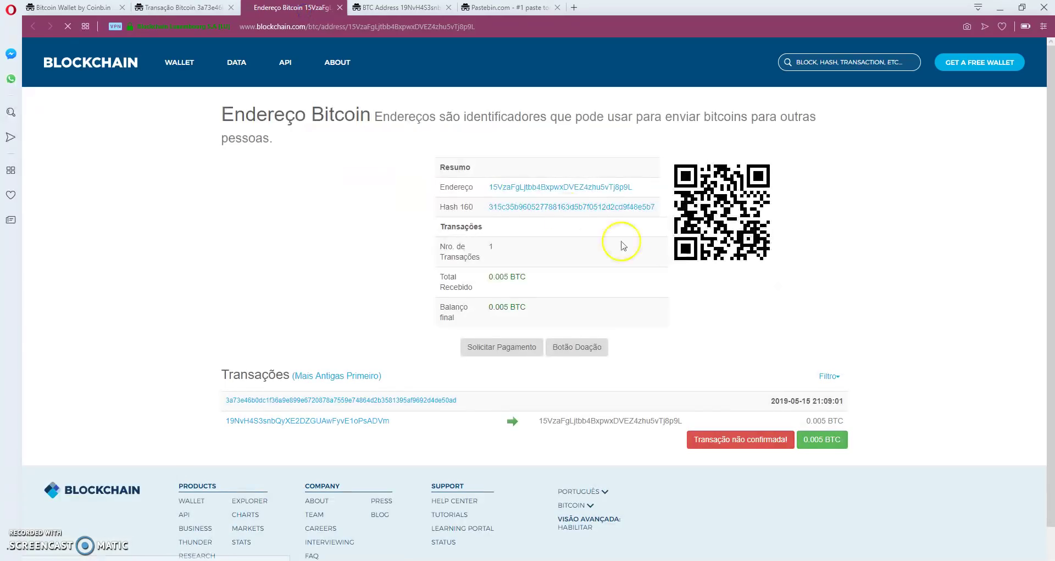
click(146, 8)
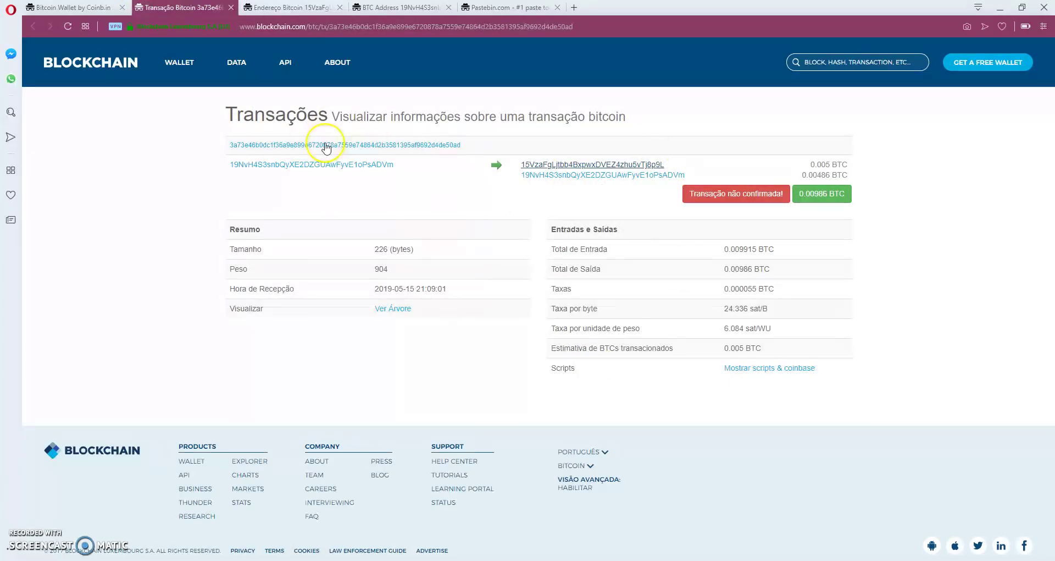
click(649, 175)
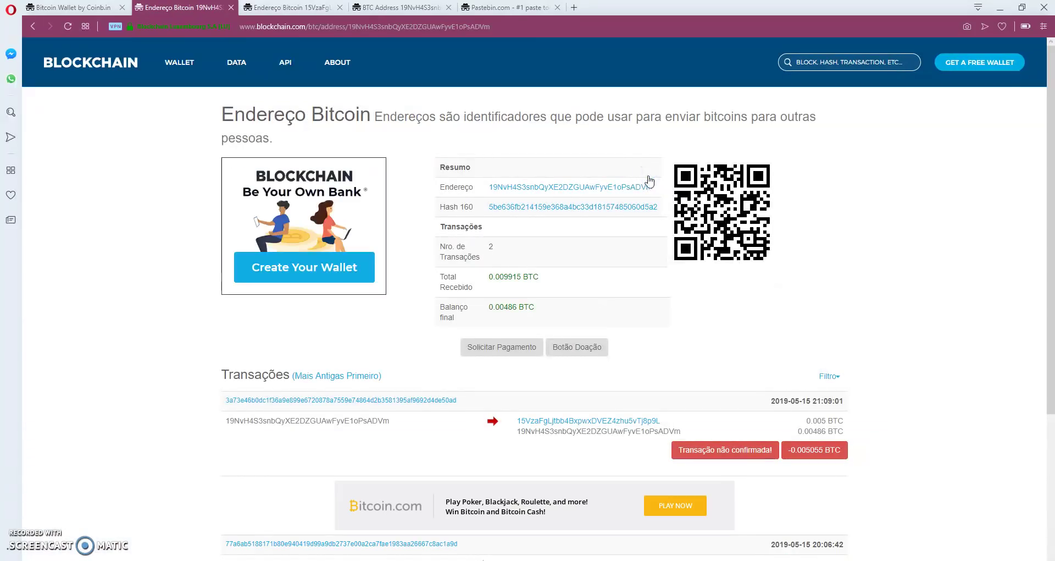
drag(492, 308, 534, 308)
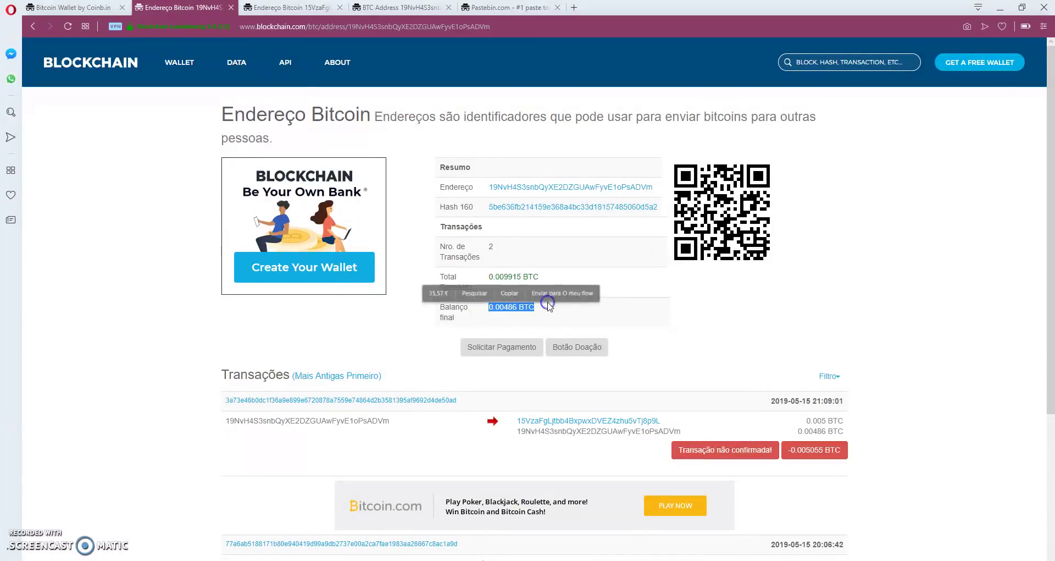
click(286, 8)
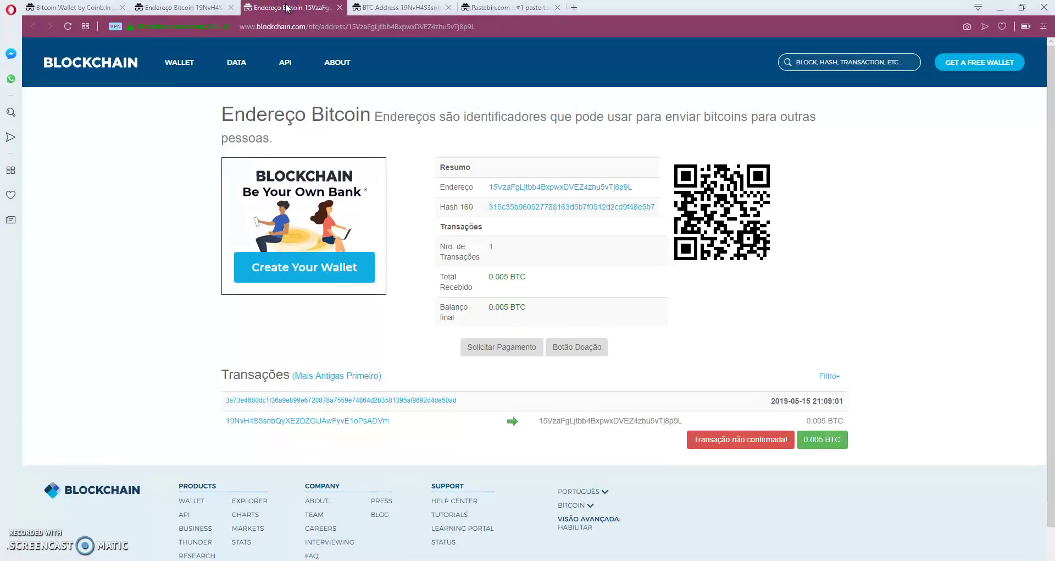
Return to the Coinb.in tab and go to its home page via the logo.
click(59, 8)
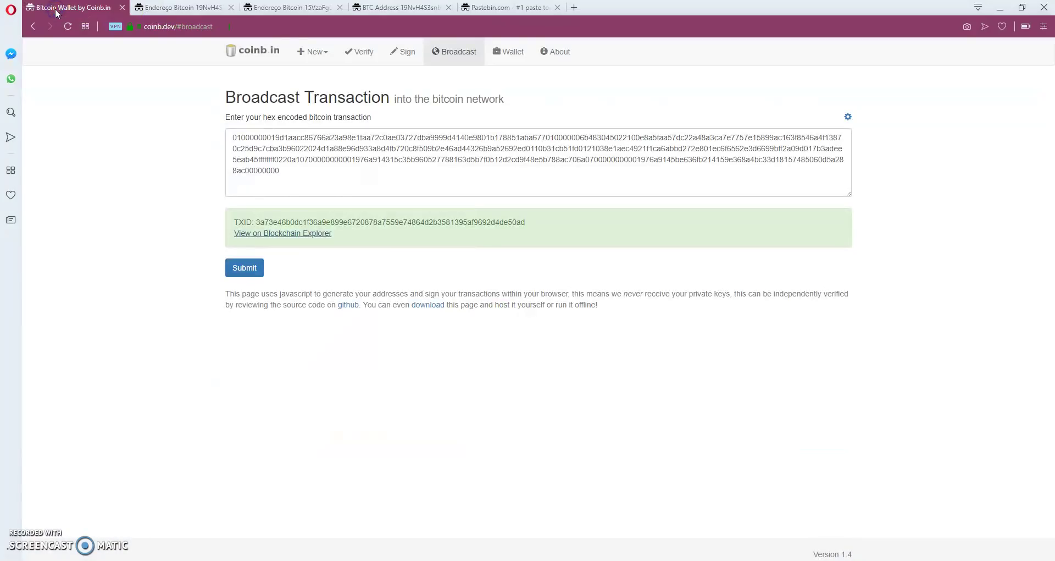
click(276, 51)
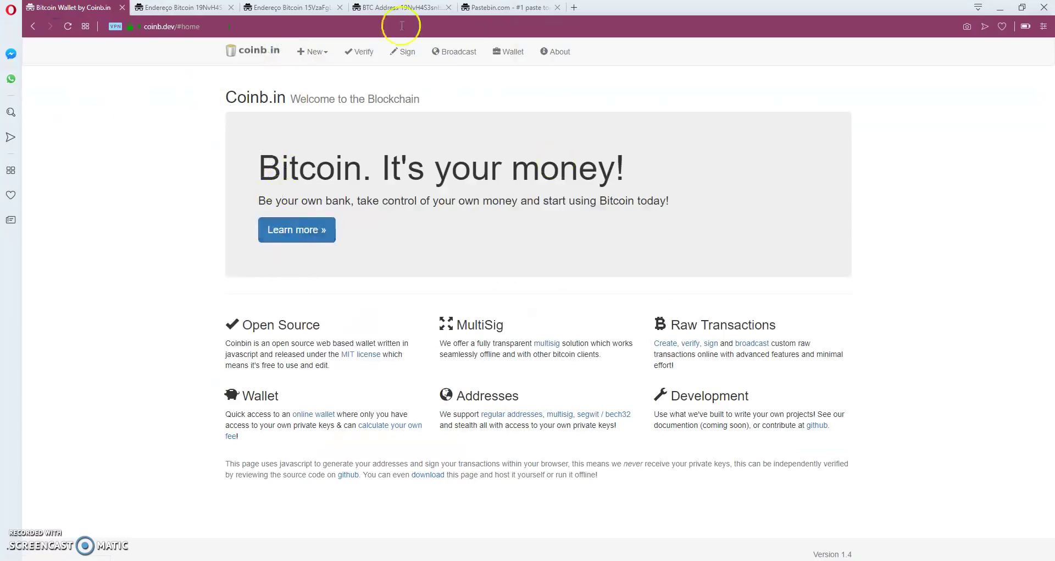